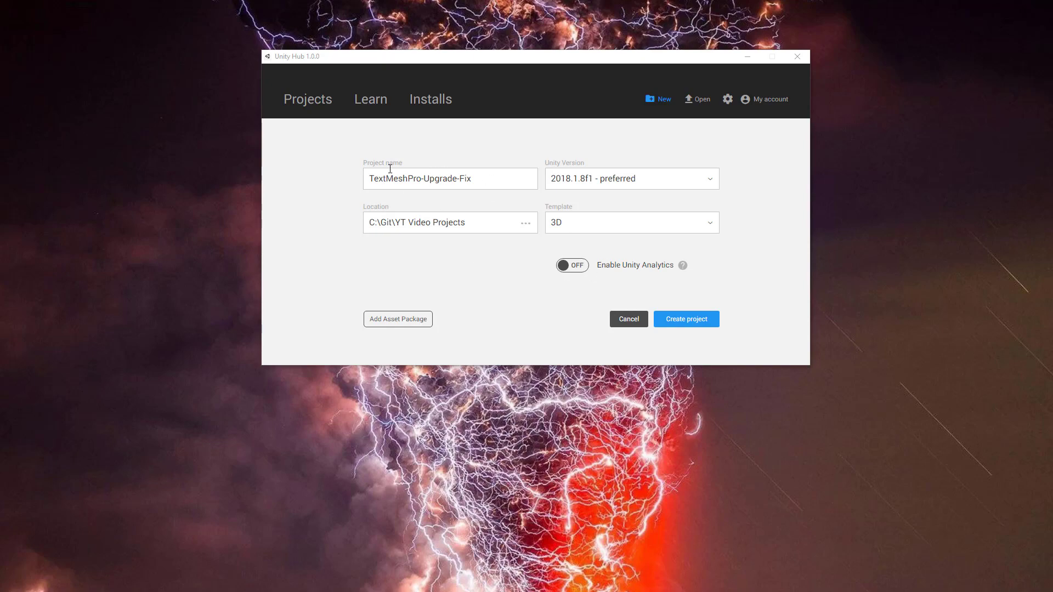
Step: Create the new project and import the TextMesh Pro package into its Assets folder
{"action": "left_click", "coordinate": [667, 321]}
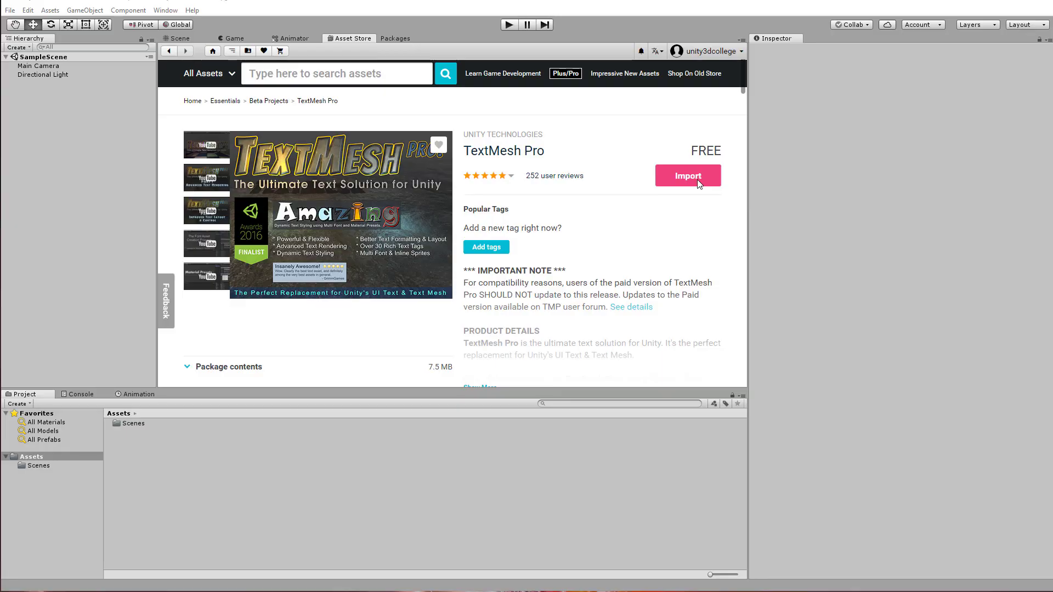
{"action": "left_click", "coordinate": [693, 177]}
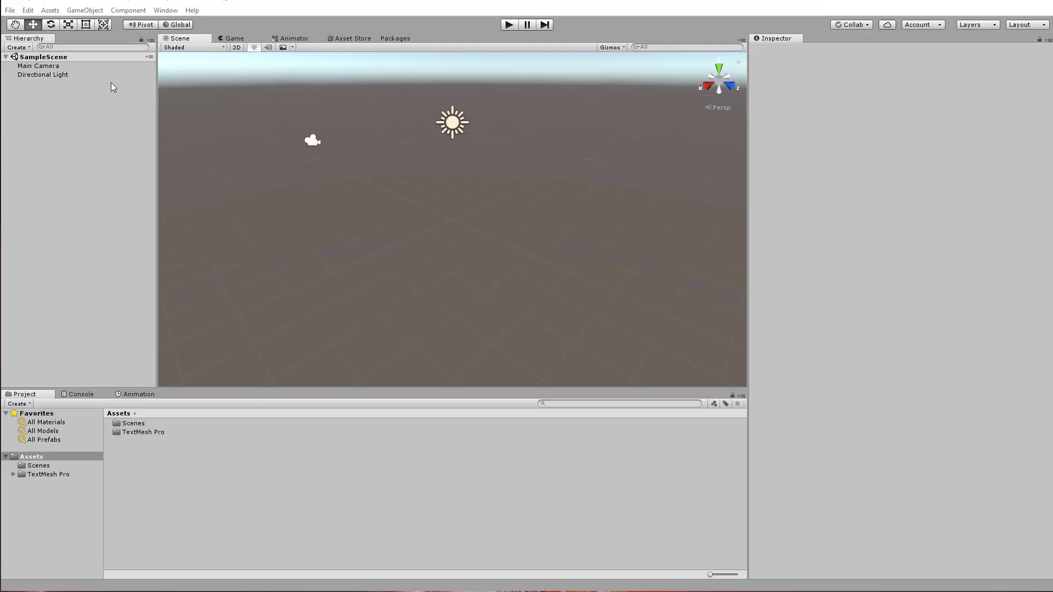
Step: Add a TextMeshPro - Text UI object to the scene via GameObject > UI
{"action": "left_click", "coordinate": [84, 10]}
{"action": "mouse_move", "coordinate": [119, 120]}
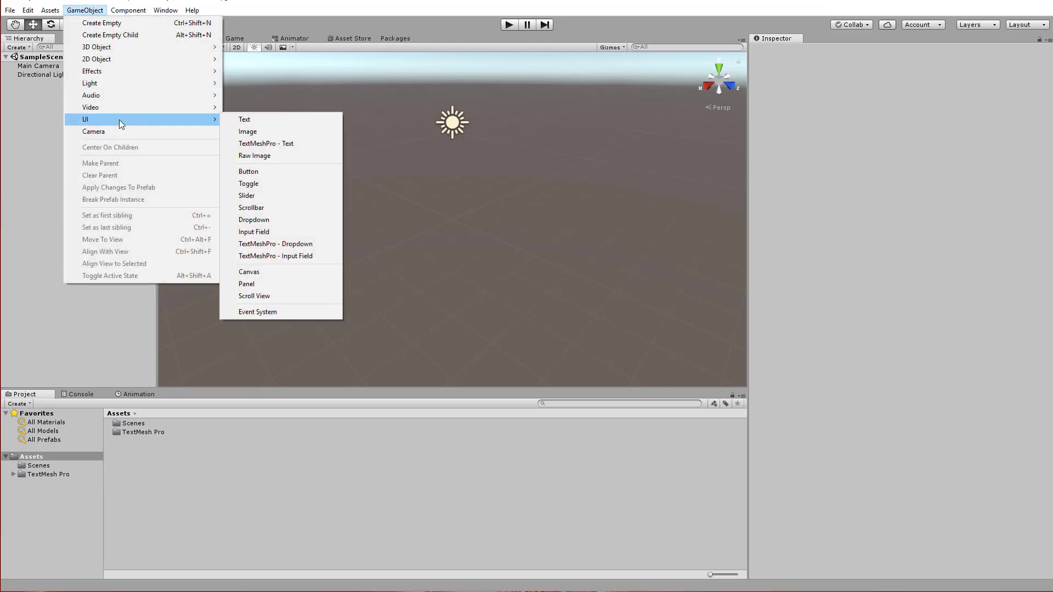
{"action": "left_click", "coordinate": [258, 145]}
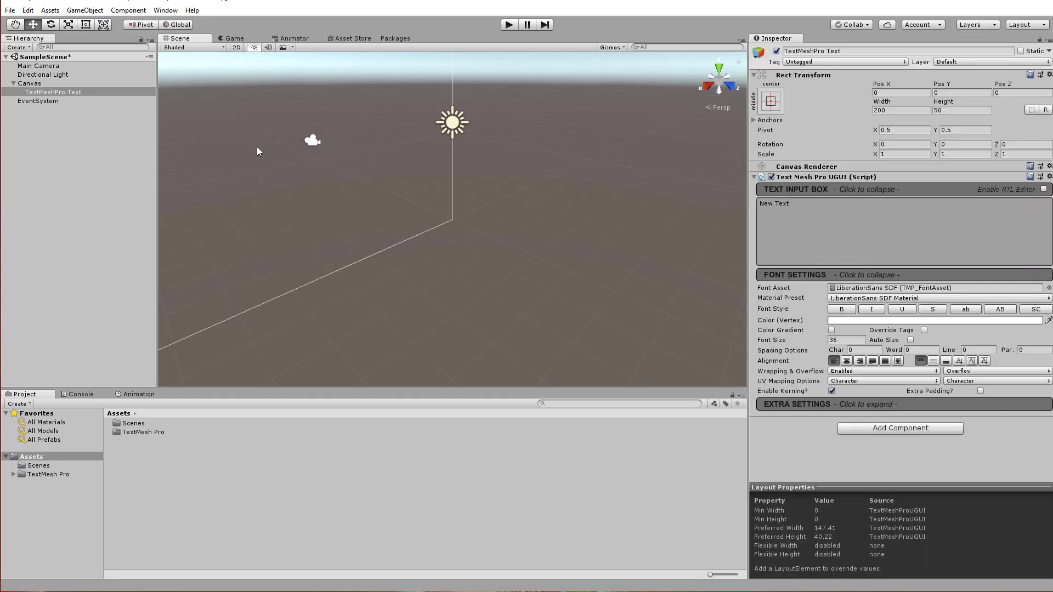
Step: Set the Main Camera's Clear Flags to Solid Color in the Game view, then reselect the text object
{"action": "left_click", "coordinate": [232, 38]}
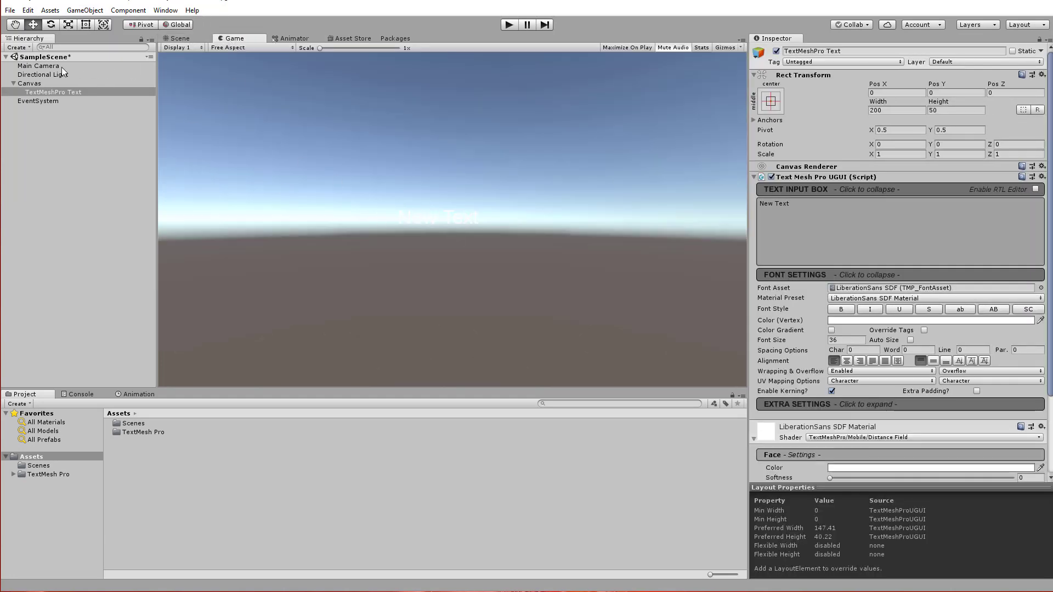
{"action": "left_click", "coordinate": [39, 66]}
{"action": "left_click", "coordinate": [916, 126]}
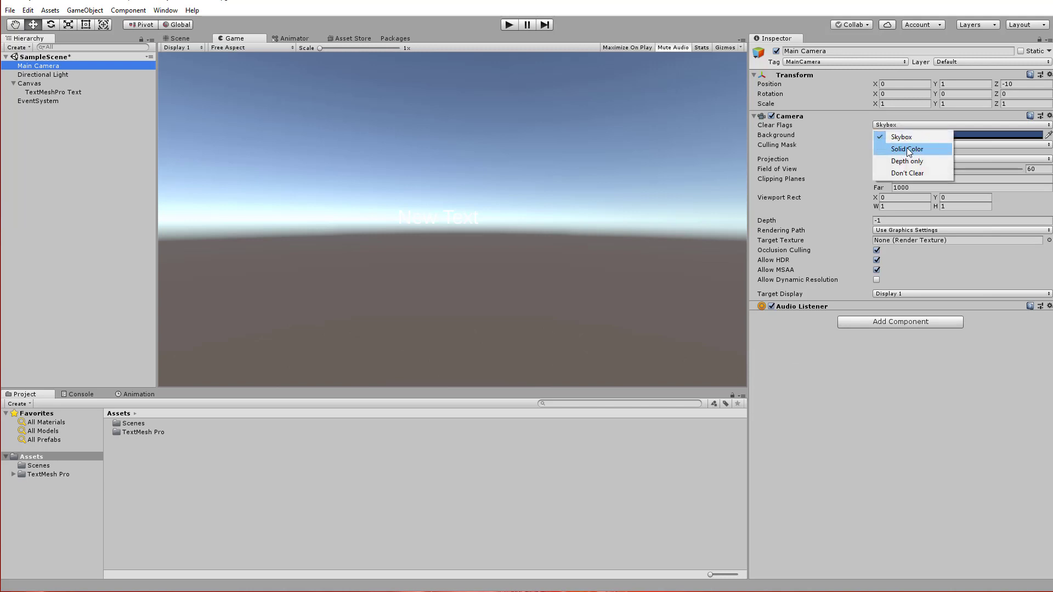
{"action": "left_click", "coordinate": [906, 147]}
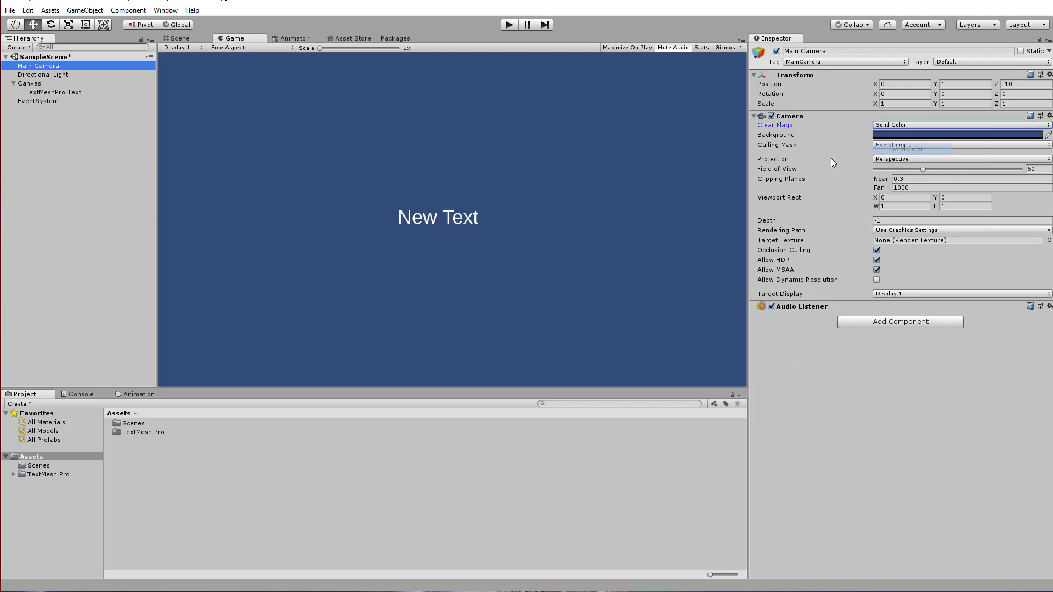
{"action": "left_click", "coordinate": [41, 92]}
Step: Replace 'New Text' with 'This text will be broken!' in the Text Input Box
{"action": "left_click", "coordinate": [786, 209]}
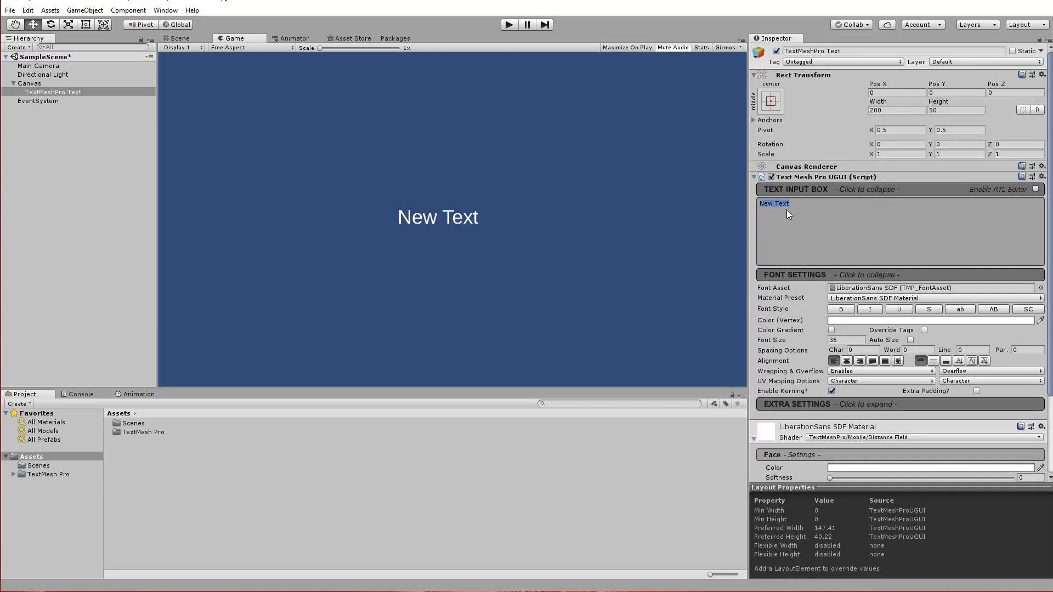
{"action": "type", "text": "This te"}
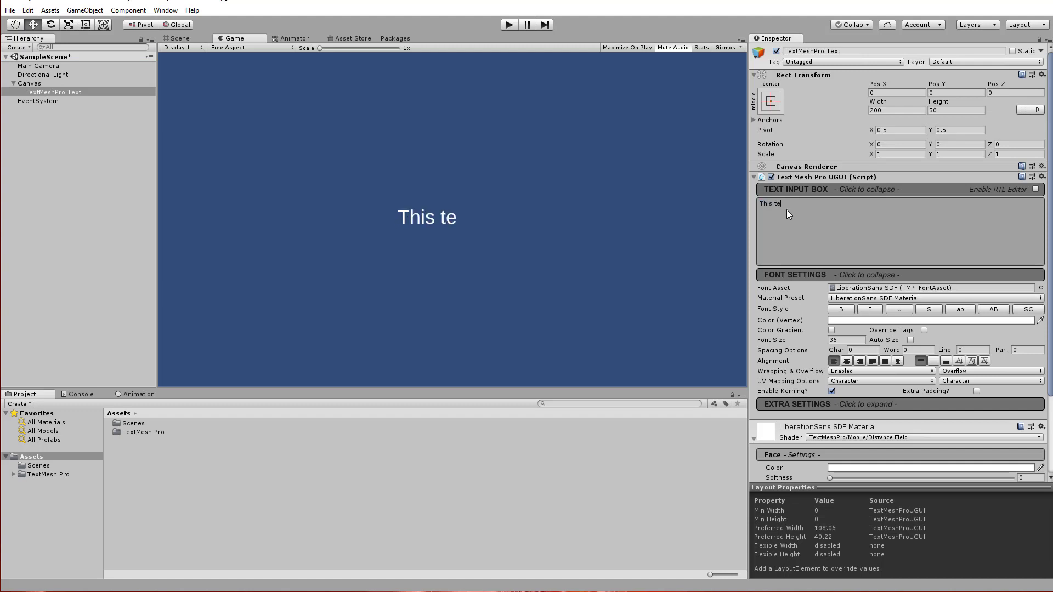
{"action": "type", "text": "xt will be "}
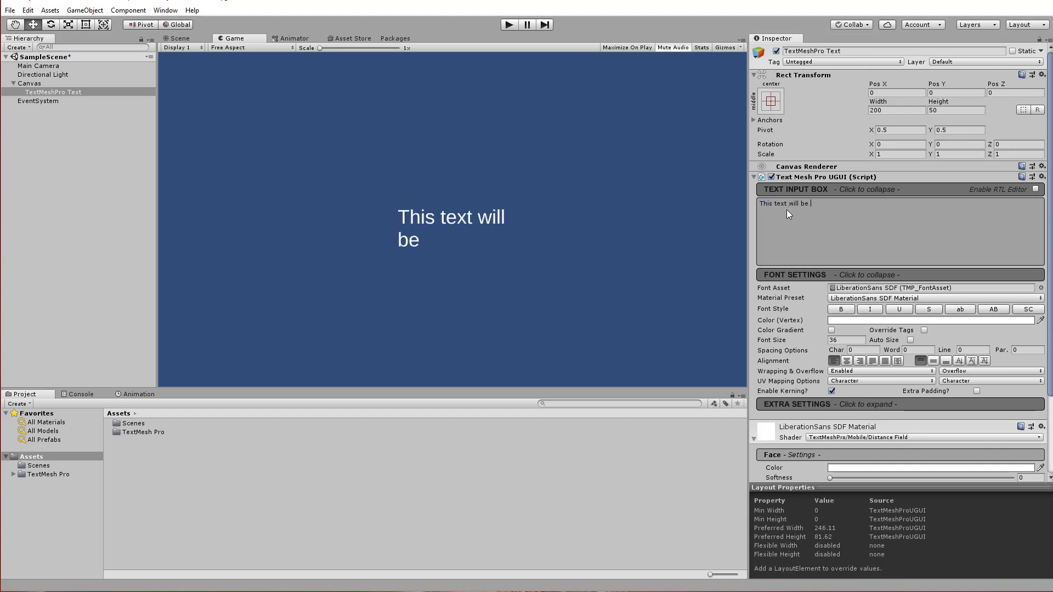
{"action": "type", "text": "broken!"}
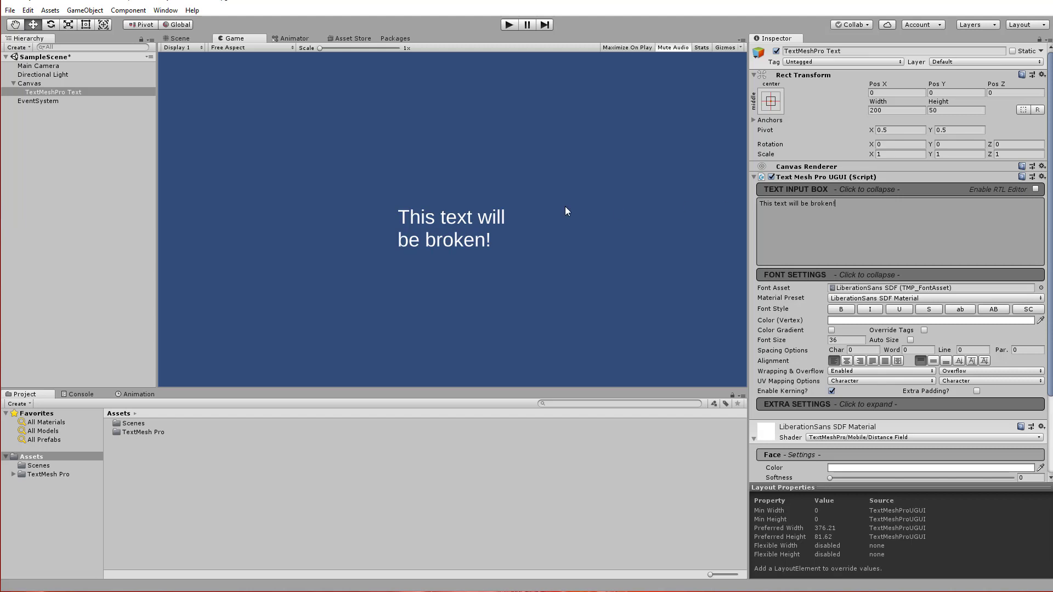
{"action": "left_click", "coordinate": [61, 177]}
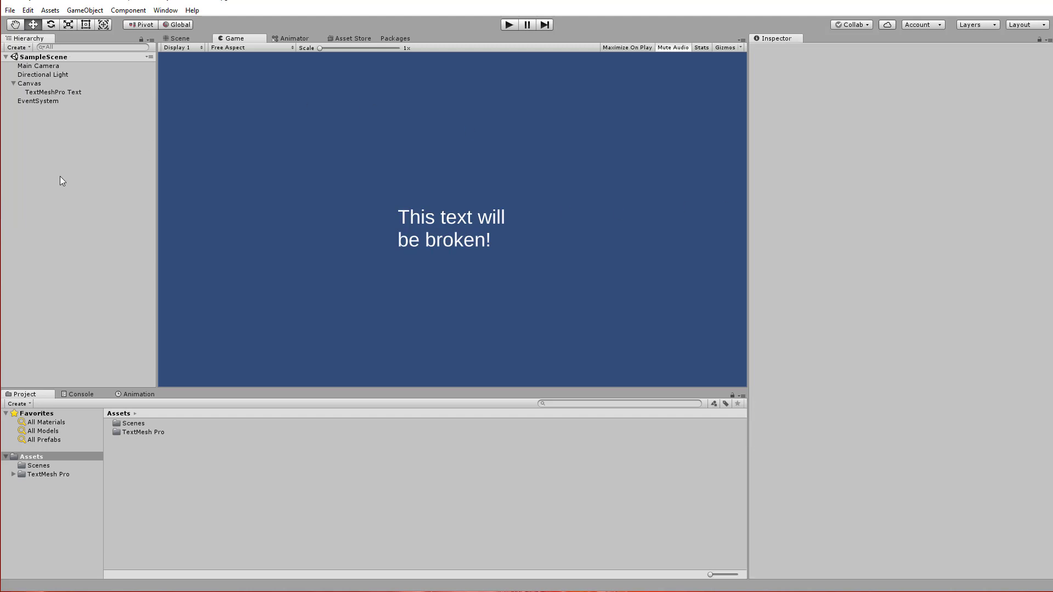
Step: Close the editor and reopen TextMeshPro-Upgrade-Fix in Unity 2018.2.5f1 via Advanced Open
{"action": "left_click", "coordinate": [1044, 2]}
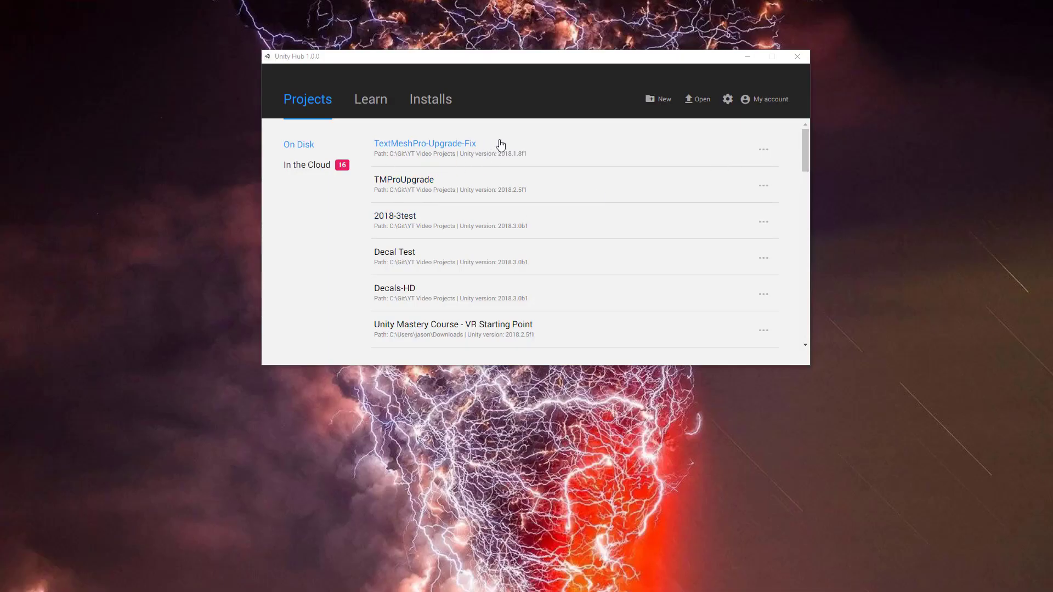
{"action": "left_click", "coordinate": [764, 153]}
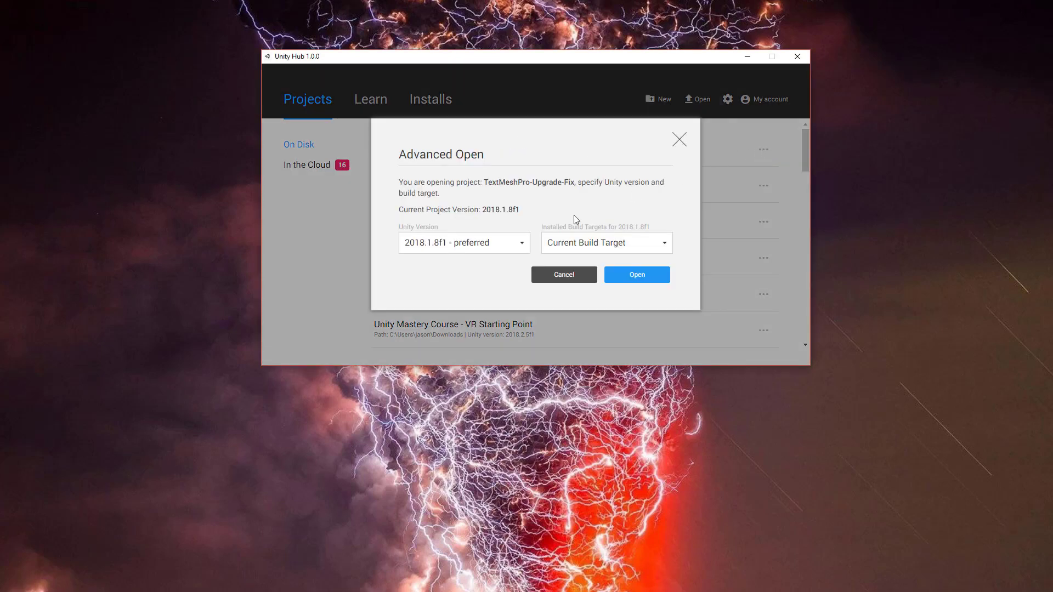
{"action": "left_click", "coordinate": [493, 242]}
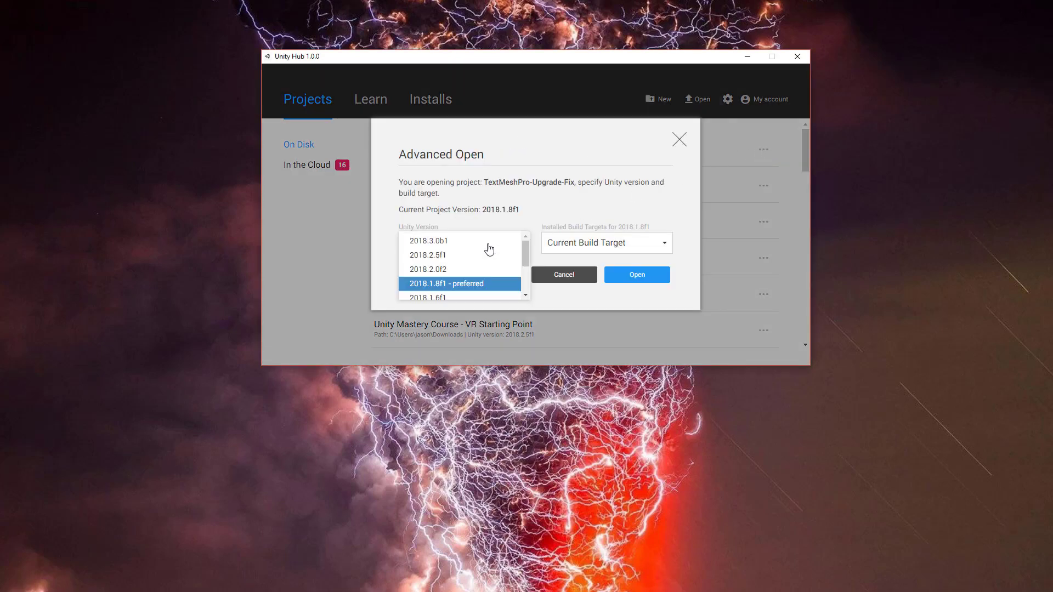
{"action": "left_click", "coordinate": [444, 256]}
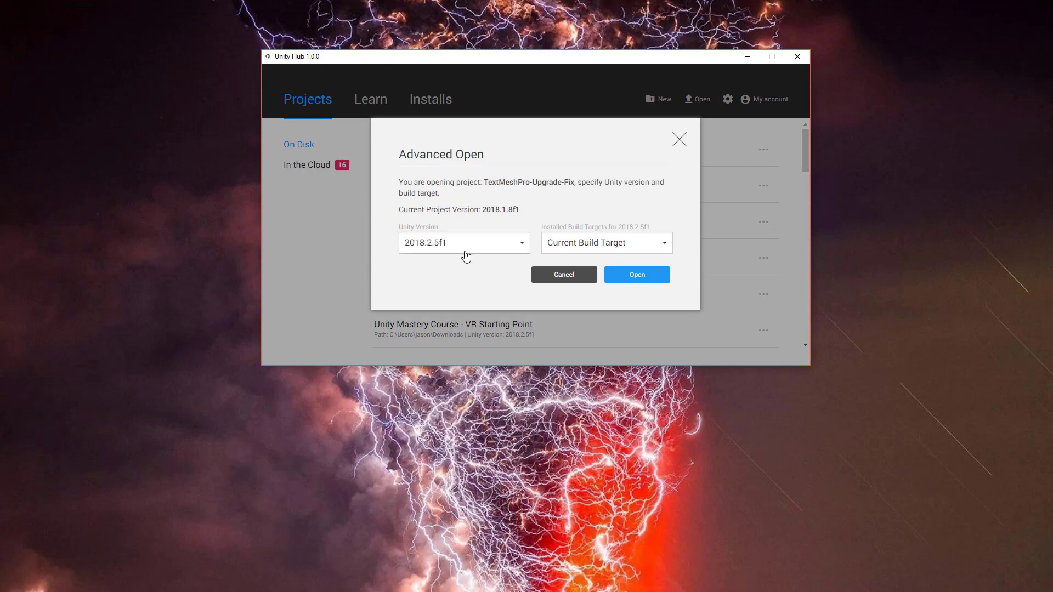
{"action": "left_click", "coordinate": [630, 275]}
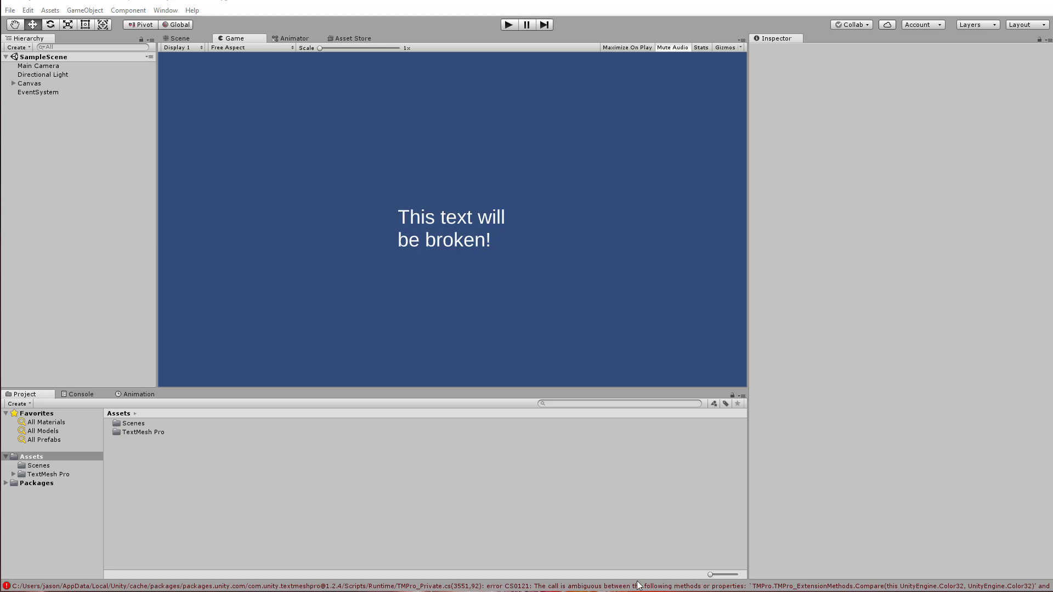
Step: Try Play, read the TextMesh Pro compile errors in the Console, then expand Packages to show TextMesh Pro
{"action": "left_click", "coordinate": [504, 24]}
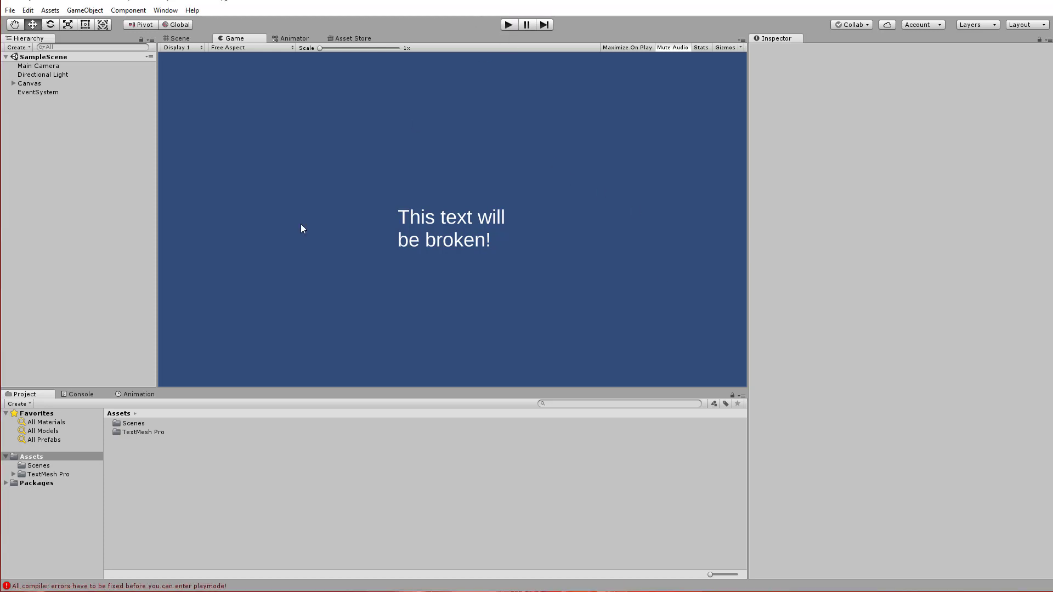
{"action": "left_click", "coordinate": [77, 394]}
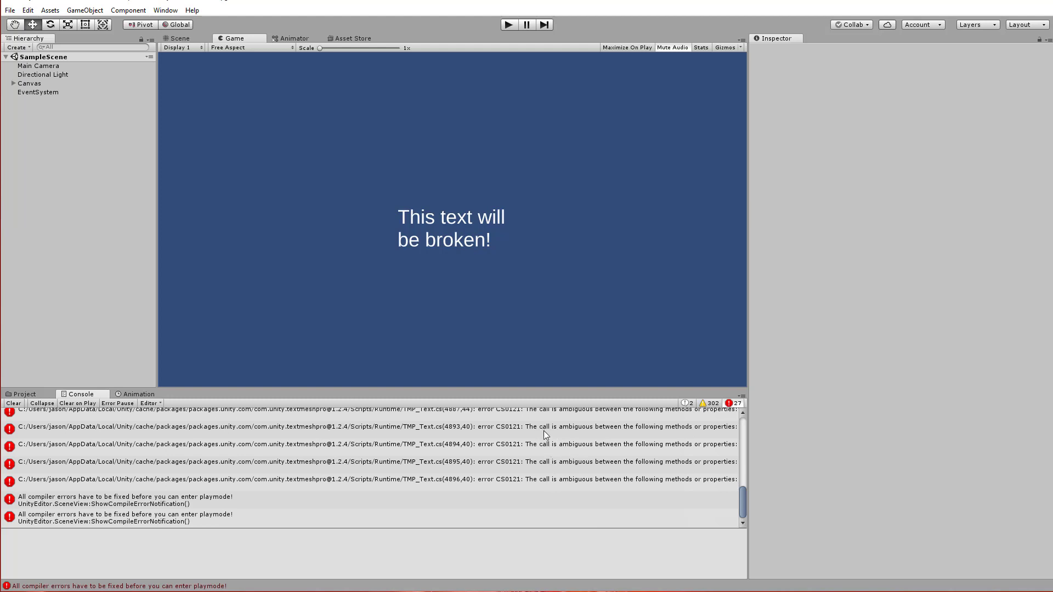
{"action": "left_click", "coordinate": [17, 397]}
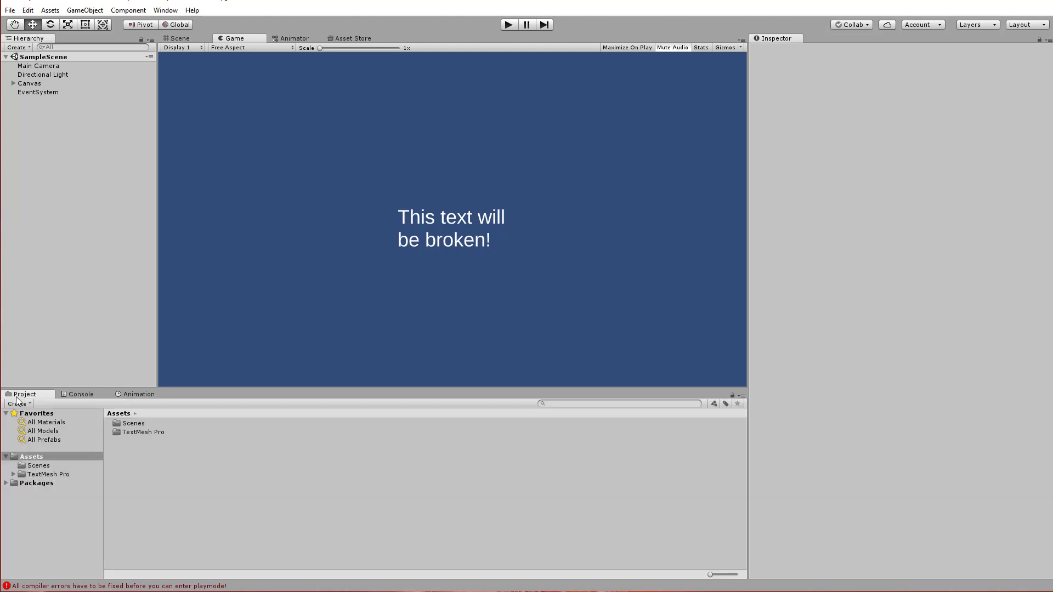
{"action": "left_click", "coordinate": [5, 483]}
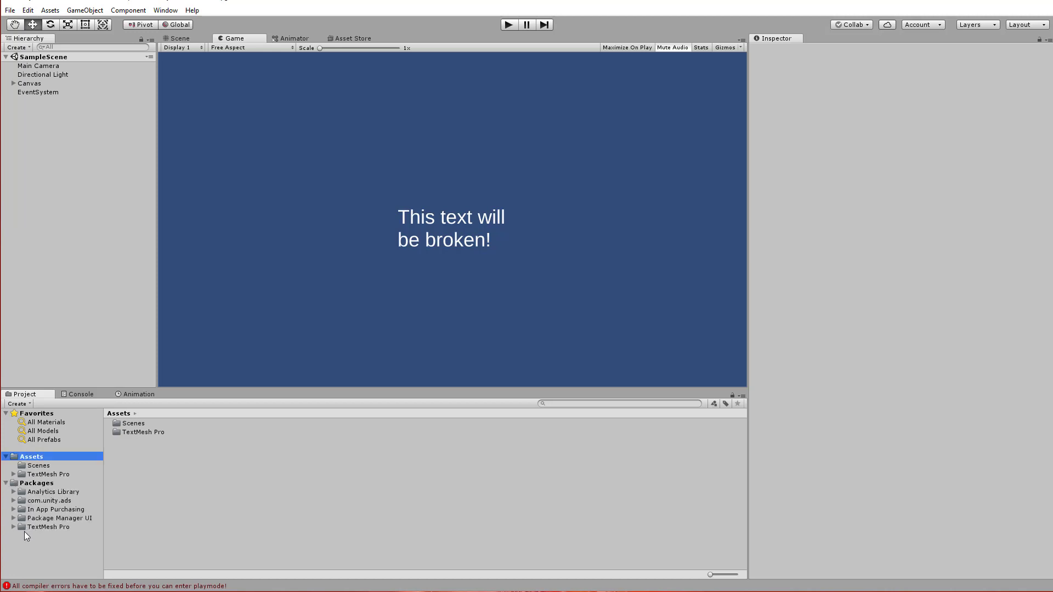
Step: Delete the Plugins folder inside Assets/TextMesh Pro
{"action": "left_click", "coordinate": [14, 474]}
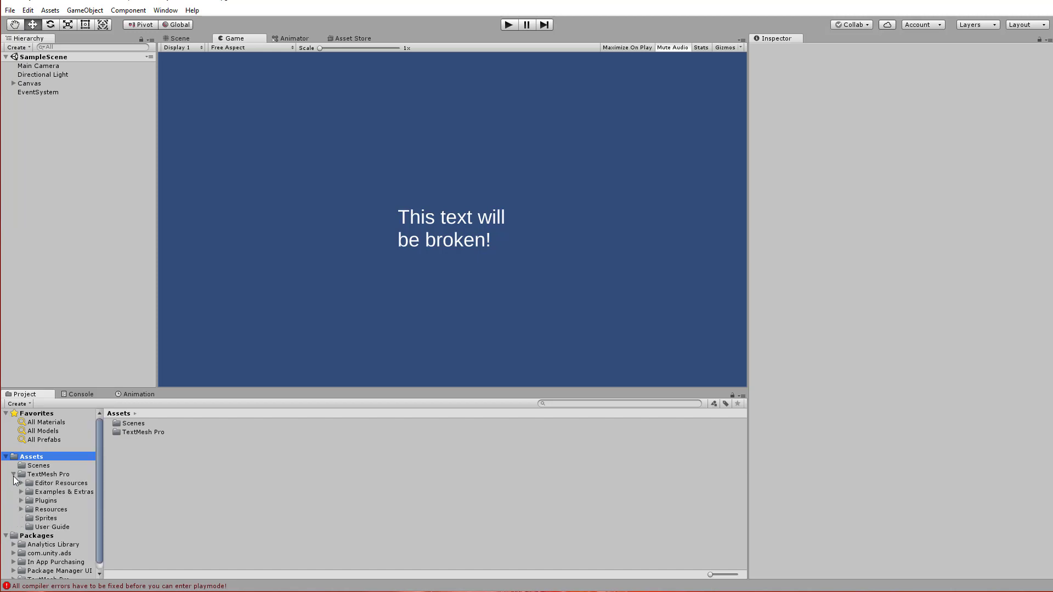
{"action": "left_click", "coordinate": [43, 476]}
{"action": "left_click", "coordinate": [134, 443]}
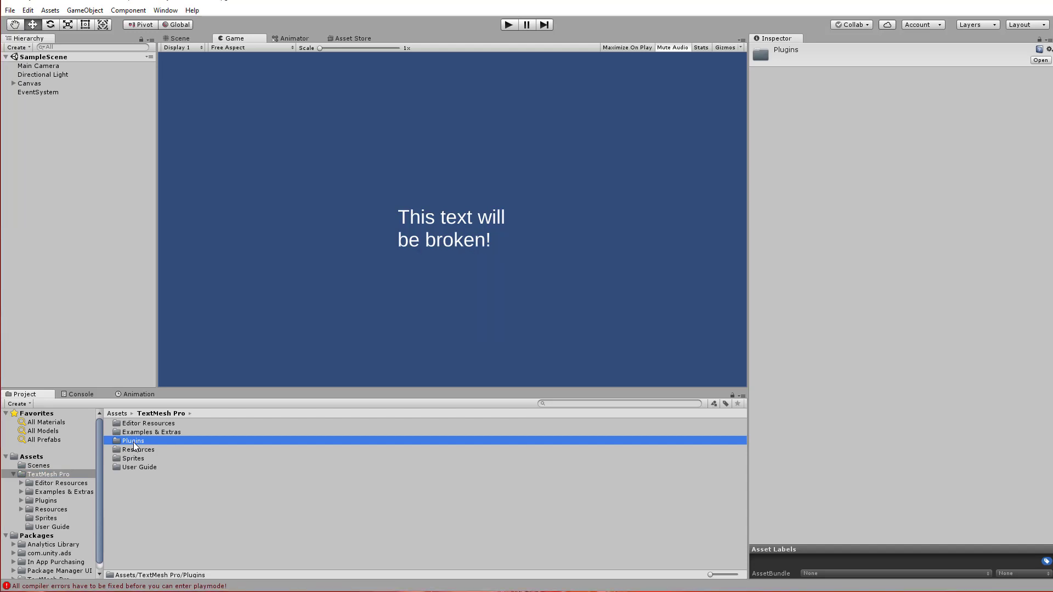
{"action": "key", "text": "Delete"}
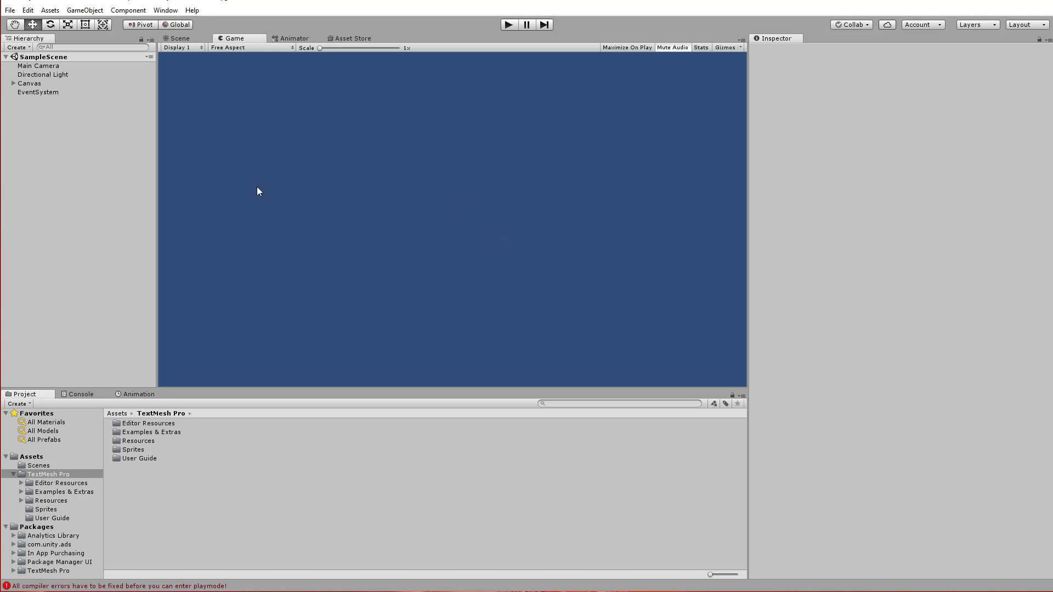
Step: Inspect the TextMeshPro Text object's missing script, then go to Window > TextMeshPro
{"action": "left_click", "coordinate": [12, 83]}
{"action": "left_click", "coordinate": [26, 93]}
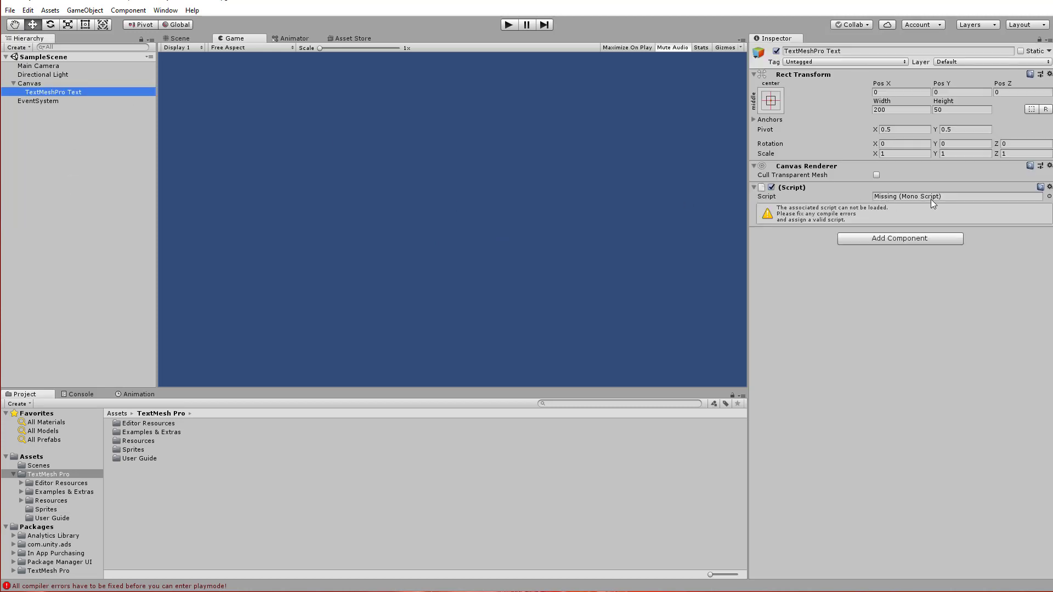
{"action": "left_click", "coordinate": [127, 10]}
{"action": "mouse_move", "coordinate": [157, 13]}
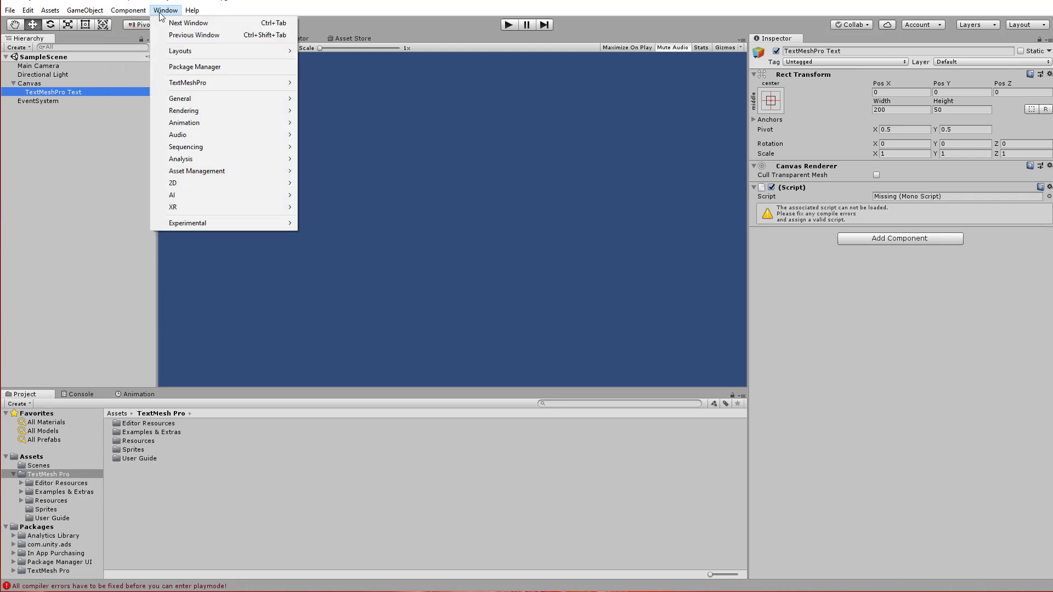
{"action": "mouse_move", "coordinate": [176, 81]}
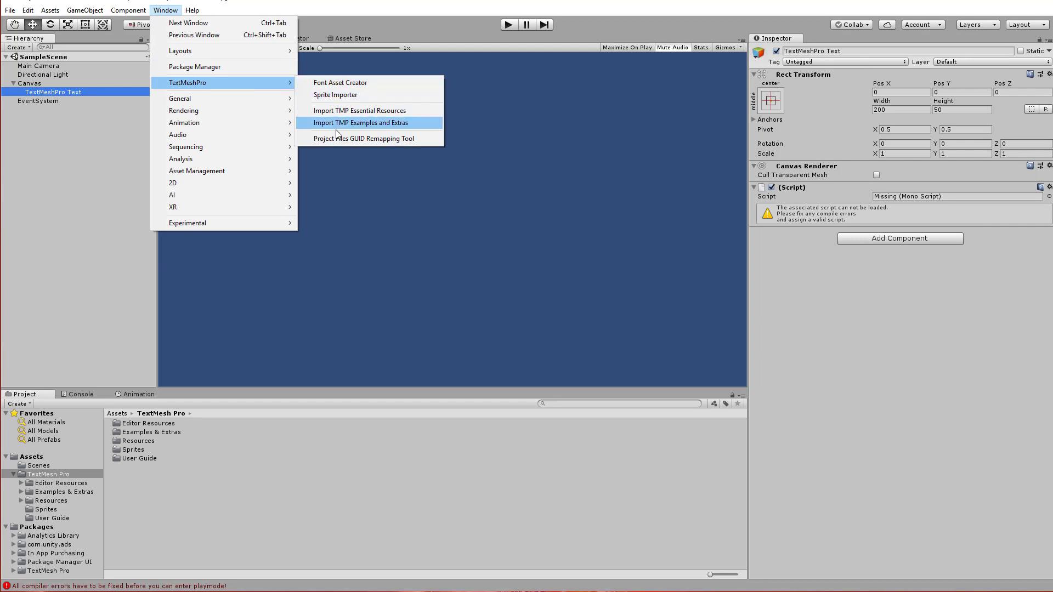
Step: Launch the GUID Remapping Tool, scan and save the remapped project files, and reload the scene
{"action": "left_click", "coordinate": [410, 139]}
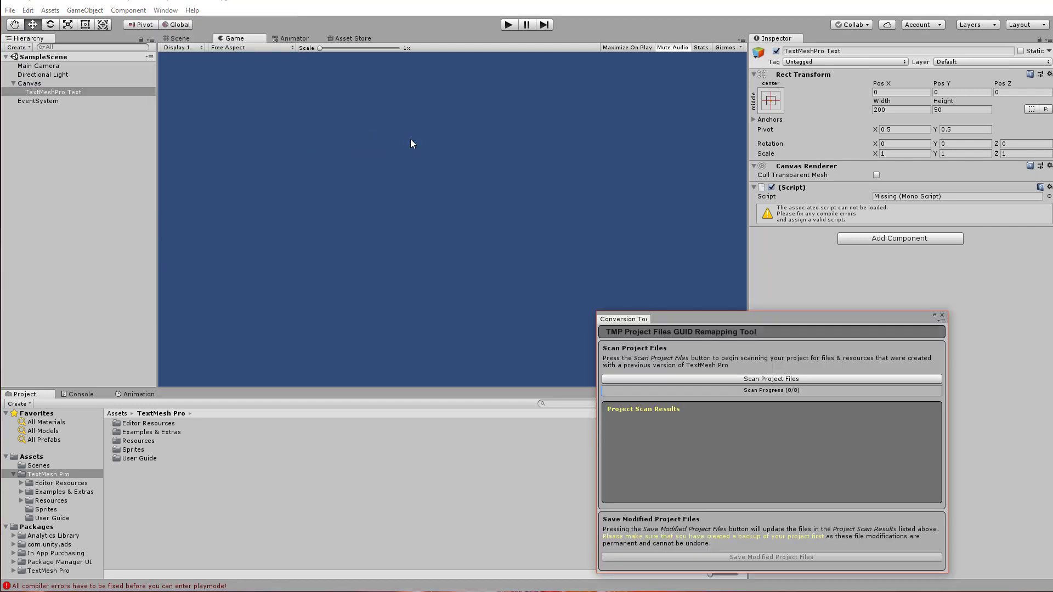
{"action": "left_click", "coordinate": [673, 378]}
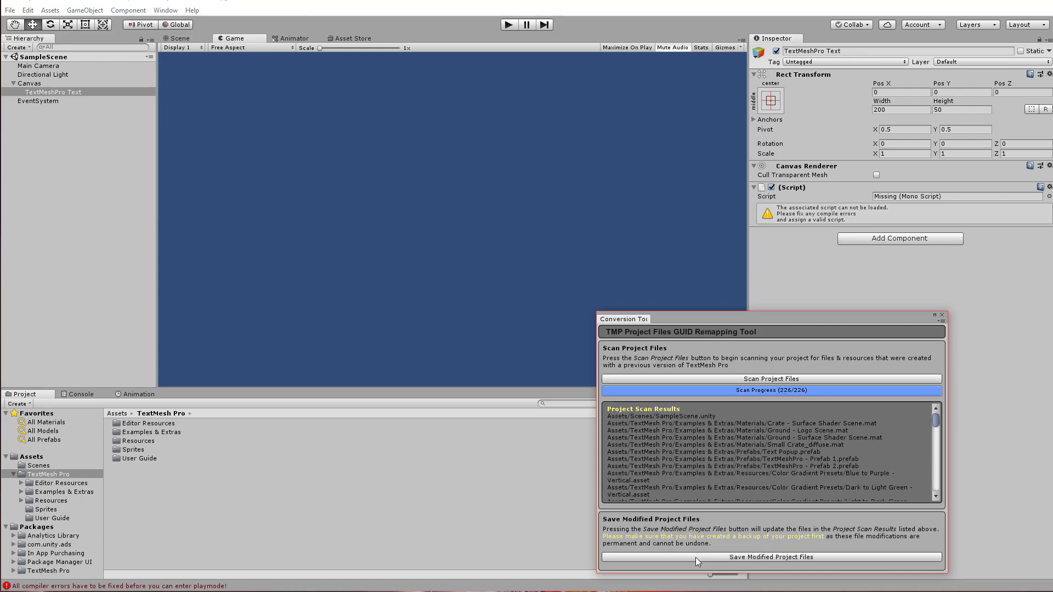
{"action": "left_click", "coordinate": [702, 558]}
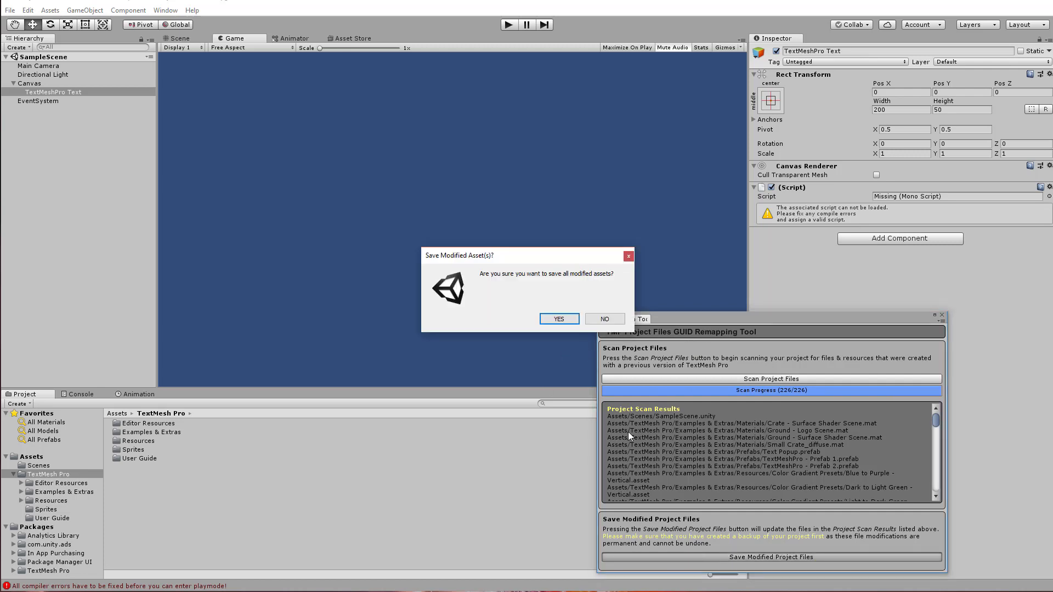
{"action": "left_click", "coordinate": [558, 319]}
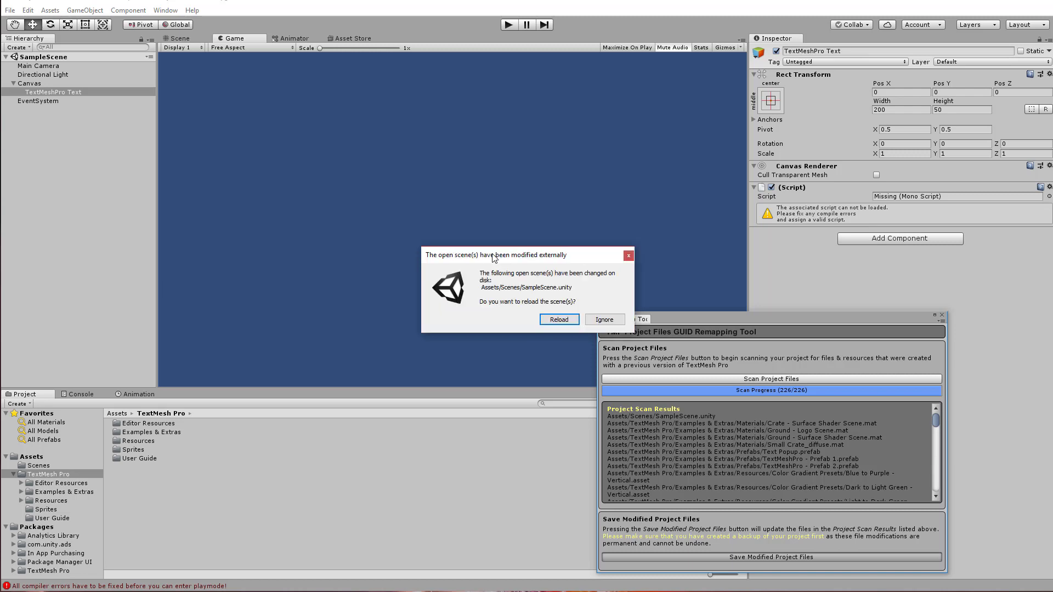
{"action": "left_click", "coordinate": [555, 319]}
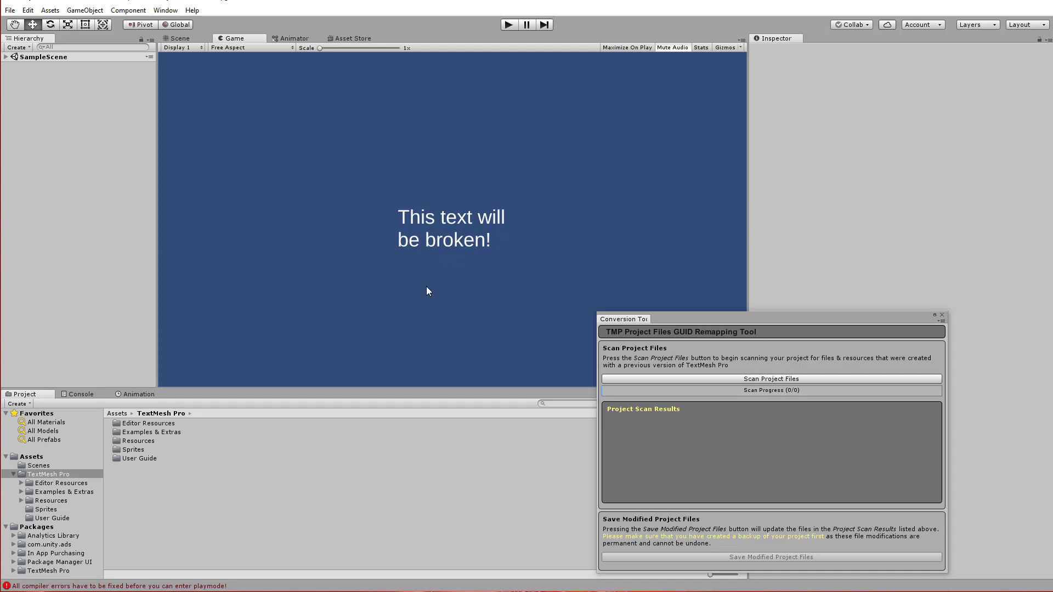
Step: Close the remapping tool and relaunch it from Window > TextMeshPro > Project Files GUID Remapping Tool
{"action": "left_click", "coordinate": [941, 315]}
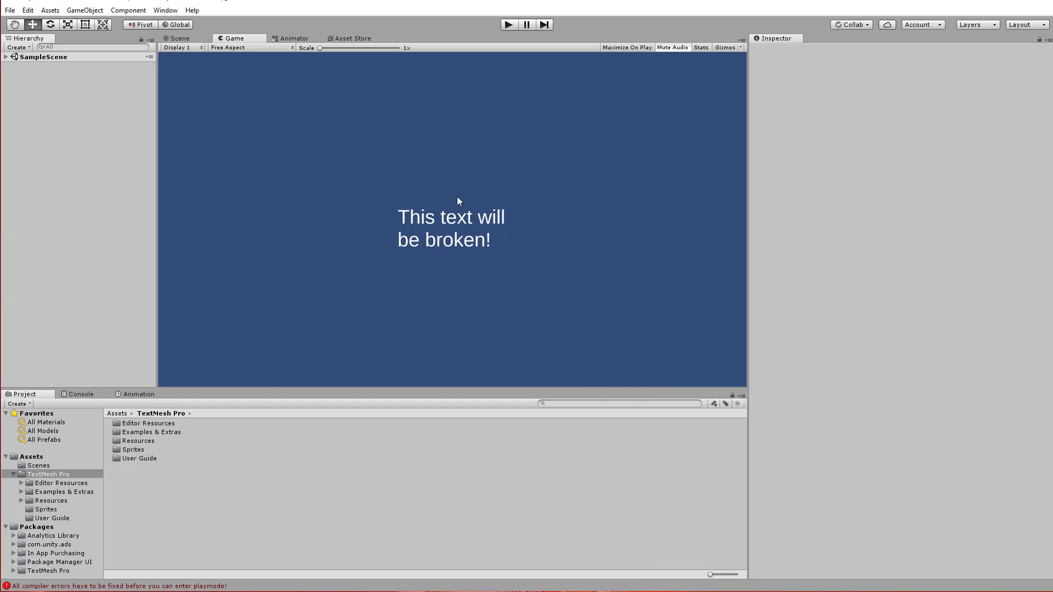
{"action": "left_click", "coordinate": [165, 10]}
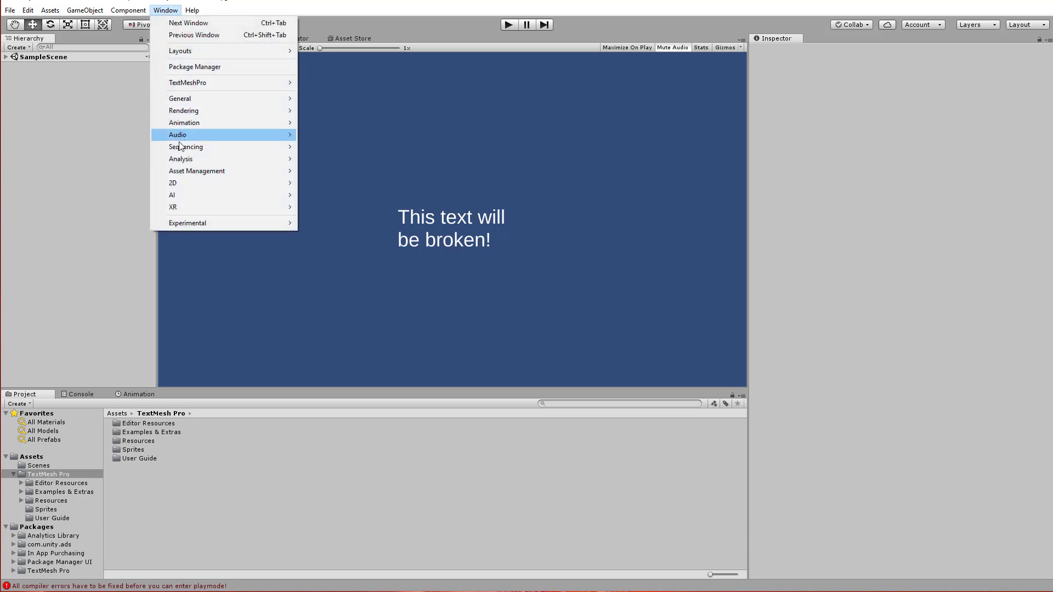
{"action": "mouse_move", "coordinate": [186, 82]}
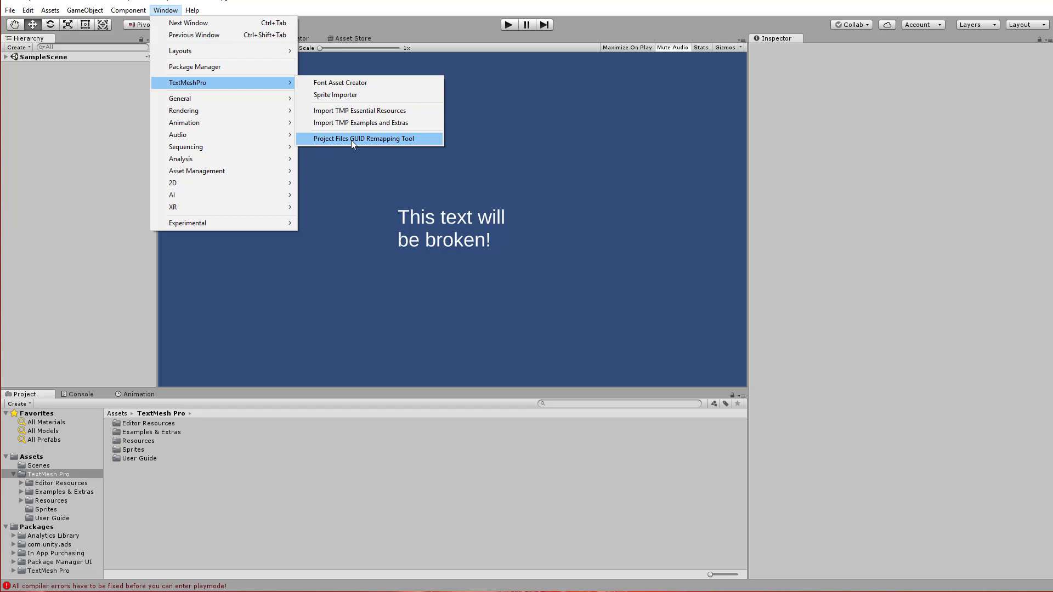
{"action": "left_click", "coordinate": [387, 139]}
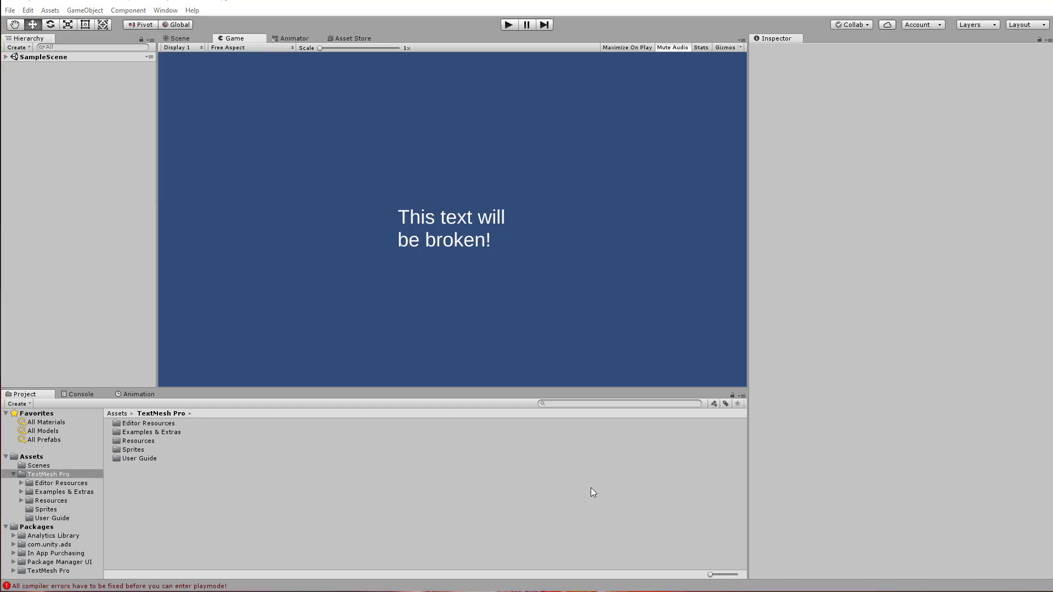
{"action": "left_click", "coordinate": [165, 10]}
{"action": "mouse_move", "coordinate": [209, 84]}
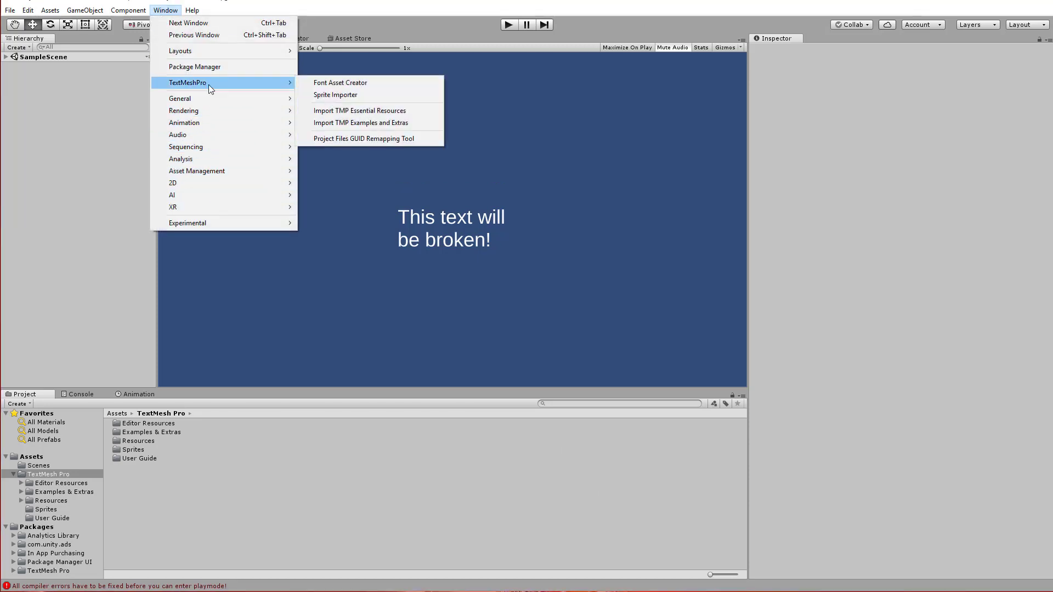
{"action": "left_click", "coordinate": [384, 139]}
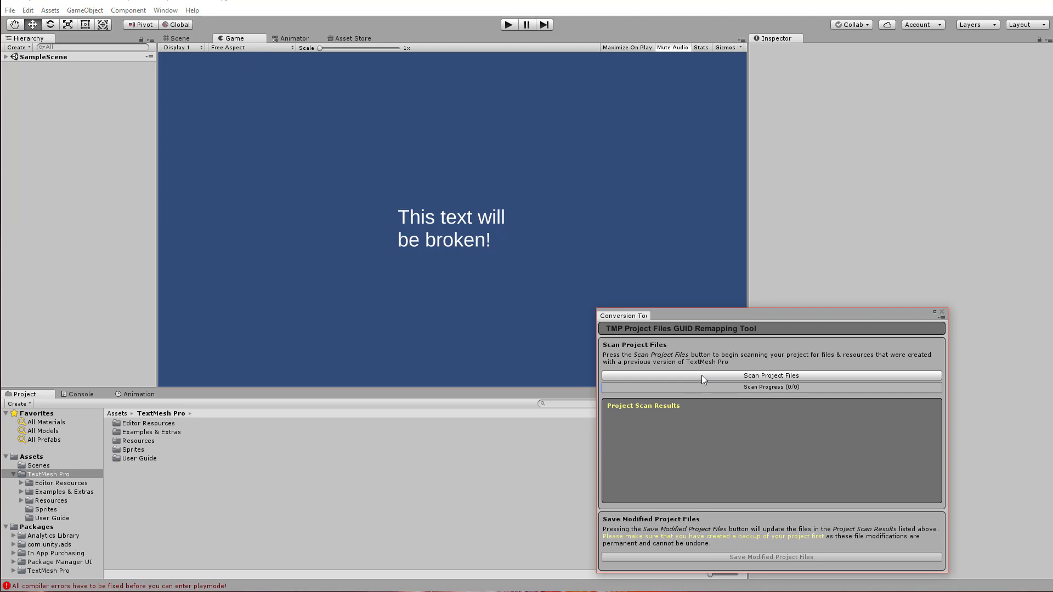
Step: Open Edit > Project Settings > Editor and set Version Control Mode to Hidden Meta Files
{"action": "left_click", "coordinate": [26, 10]}
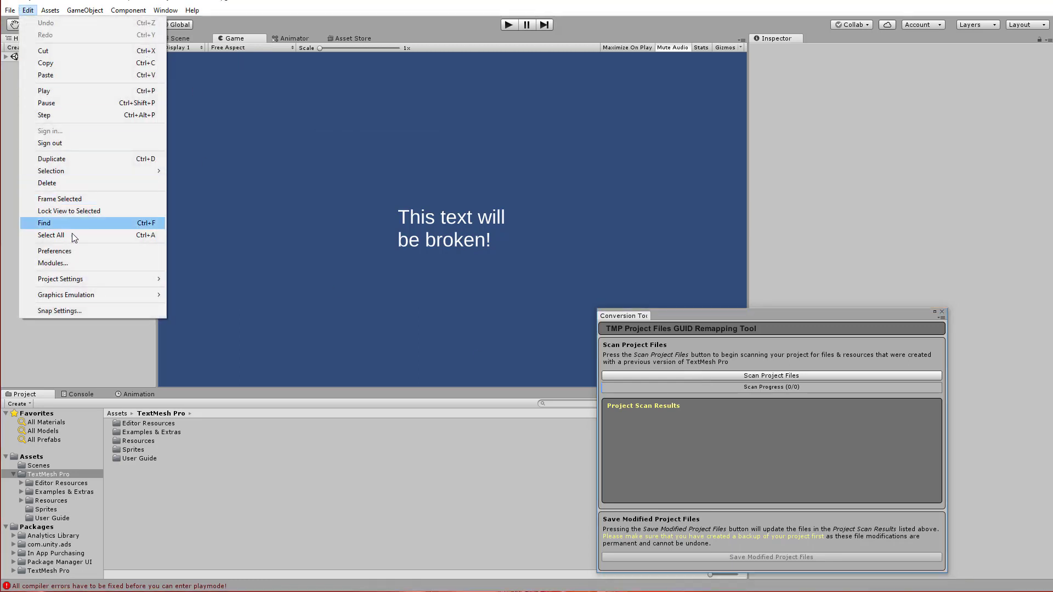
{"action": "mouse_move", "coordinate": [63, 279]}
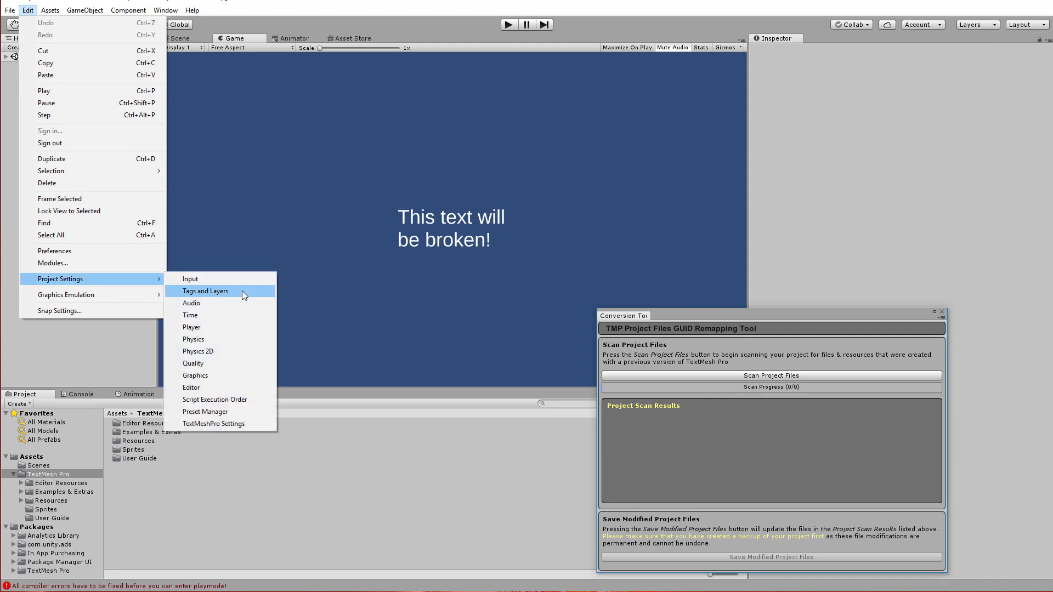
{"action": "left_click", "coordinate": [233, 387]}
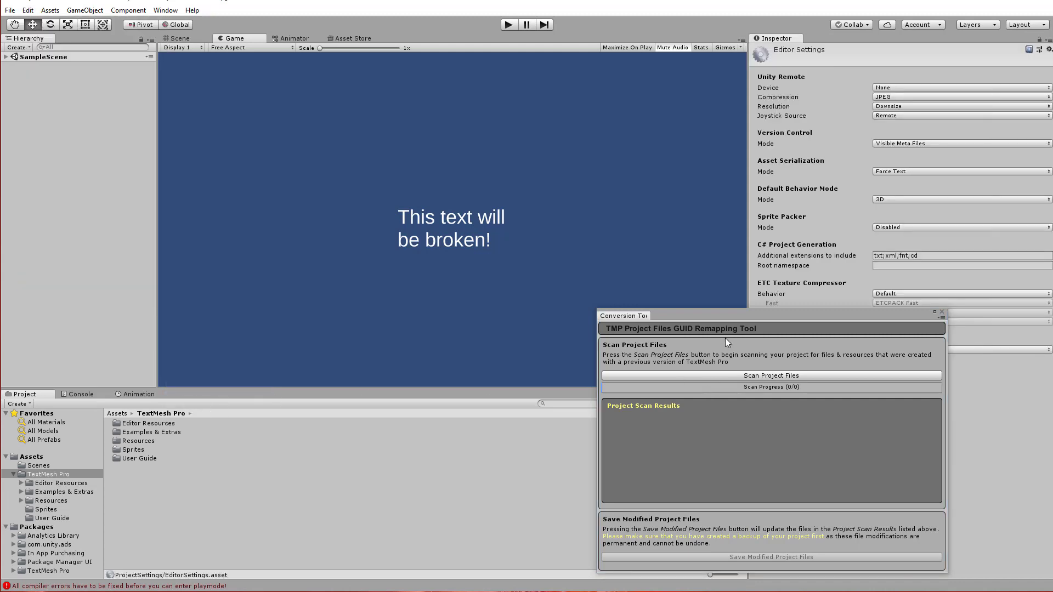
{"action": "left_click", "coordinate": [731, 311]}
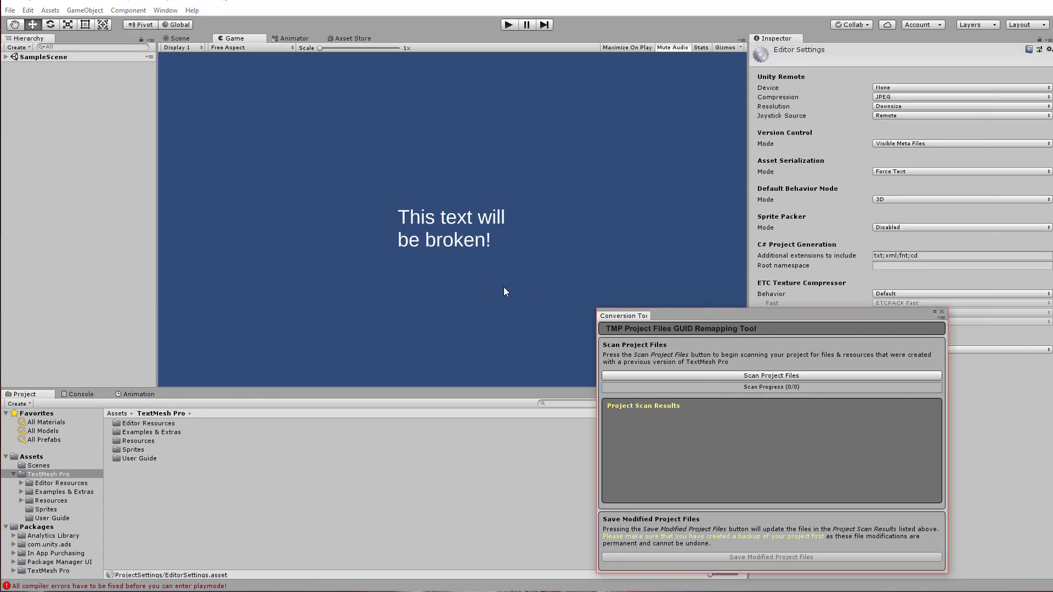
{"action": "left_click", "coordinate": [898, 143]}
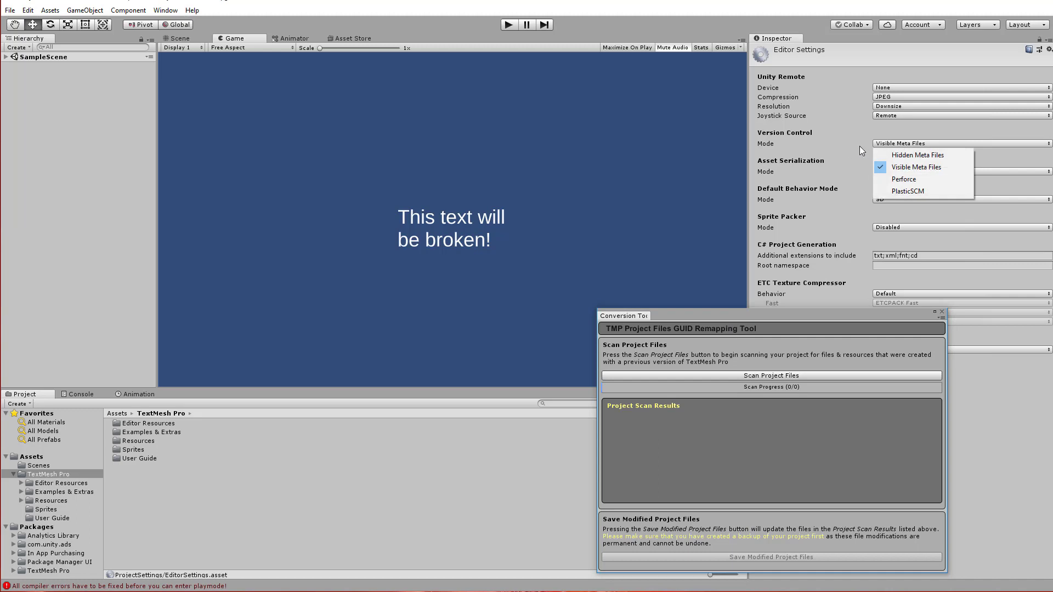
{"action": "left_click", "coordinate": [897, 156]}
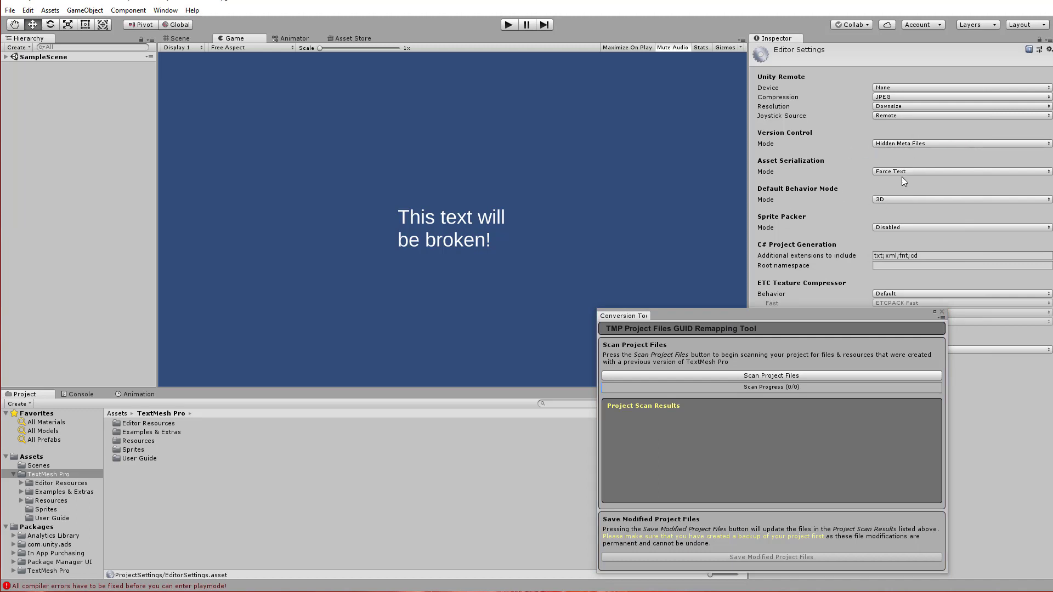
Step: Scan Project Files, dismiss the required-settings warning, and reopen the Version Control mode list
{"action": "left_click", "coordinate": [760, 371]}
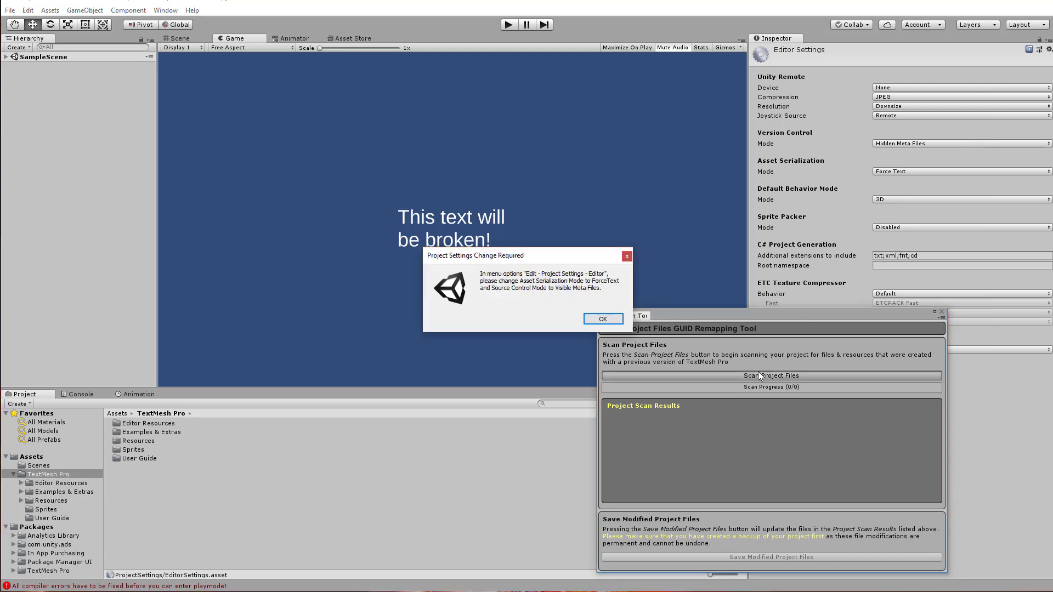
{"action": "left_click", "coordinate": [603, 319]}
{"action": "left_click", "coordinate": [899, 144]}
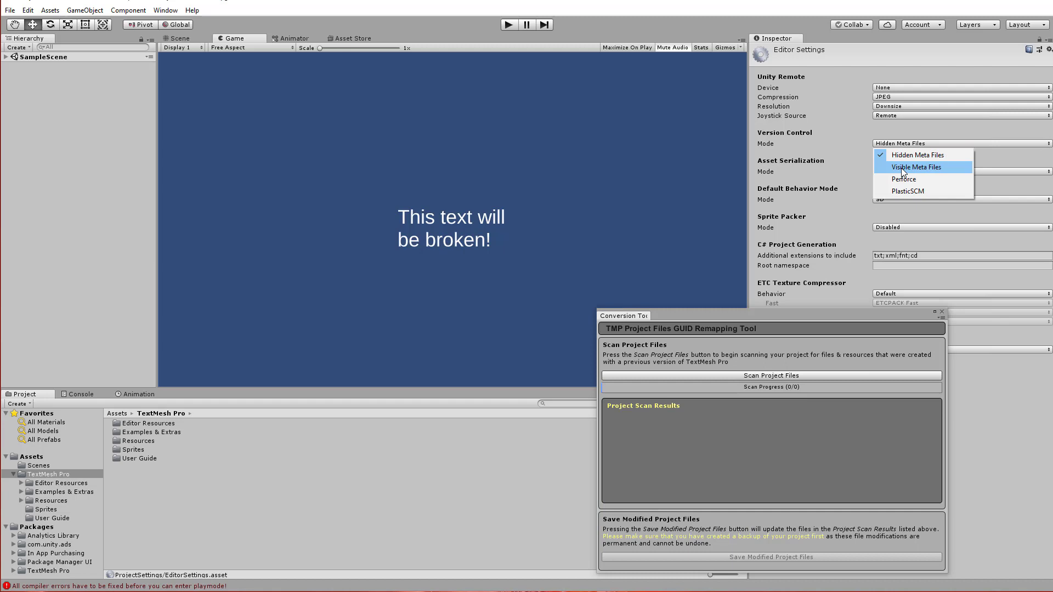